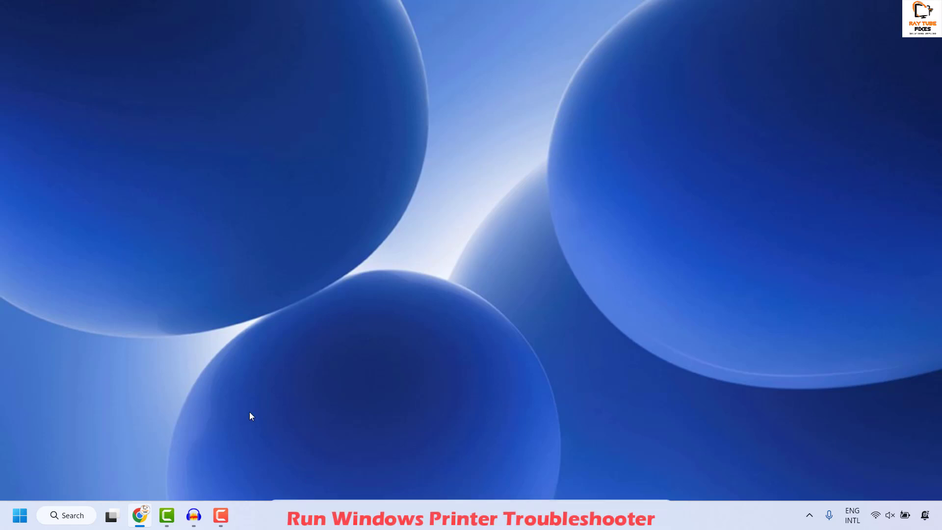
Open Settings and navigate to System > Troubleshoot > Other troubleshooters.
right_click(22, 520)
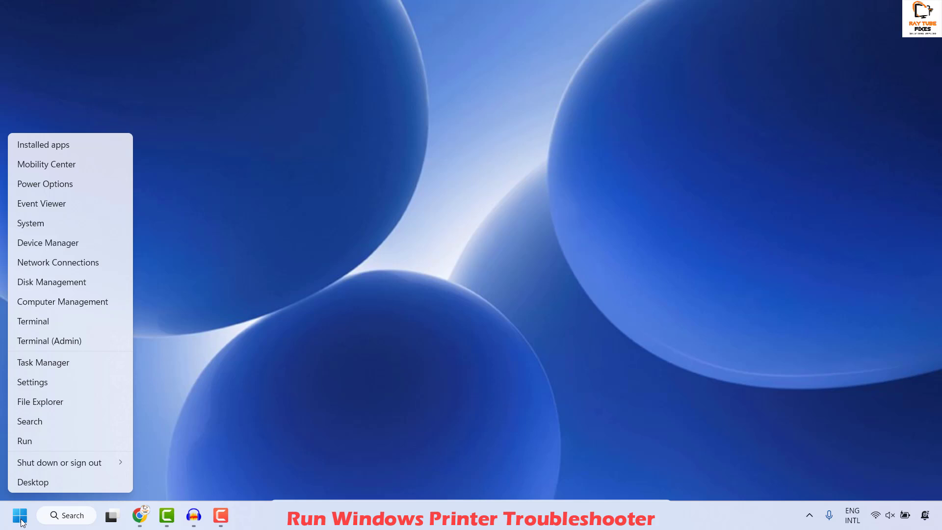
left_click(55, 383)
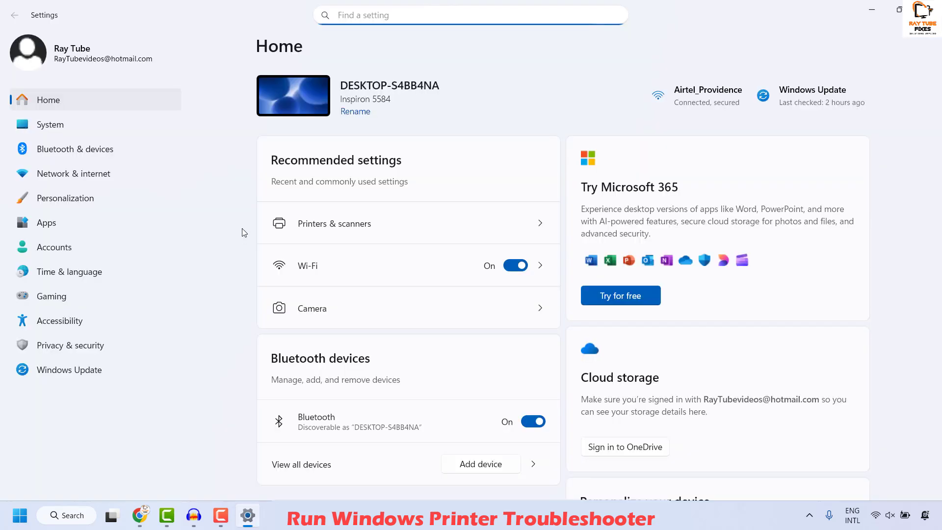
left_click(30, 127)
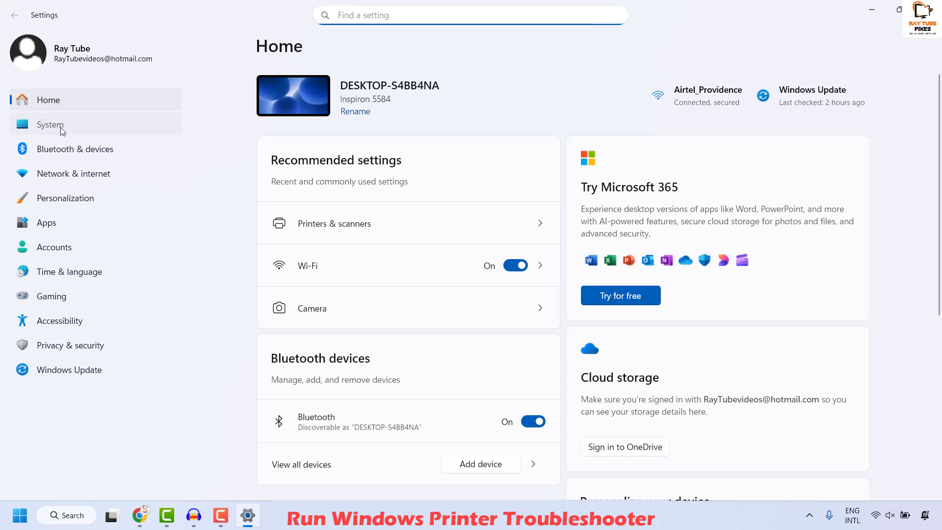
scroll(421, 339, "down", 8)
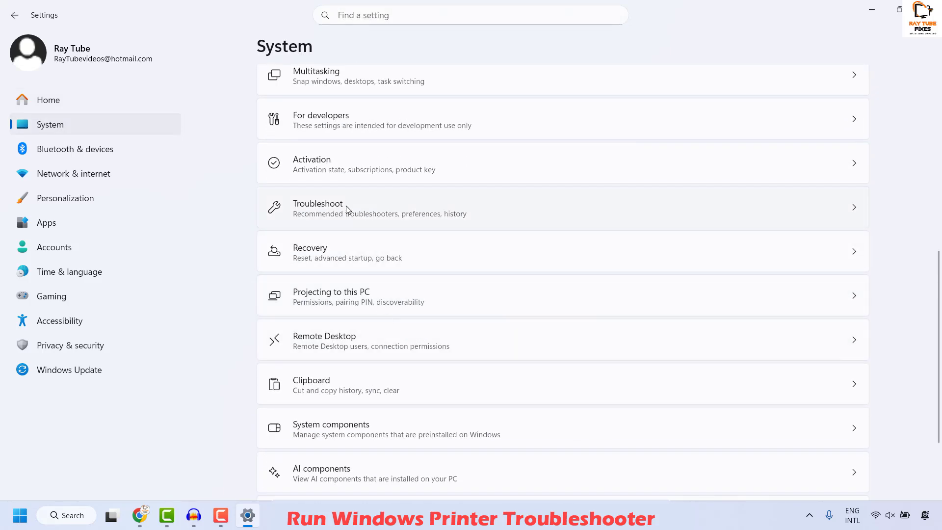
left_click(343, 213)
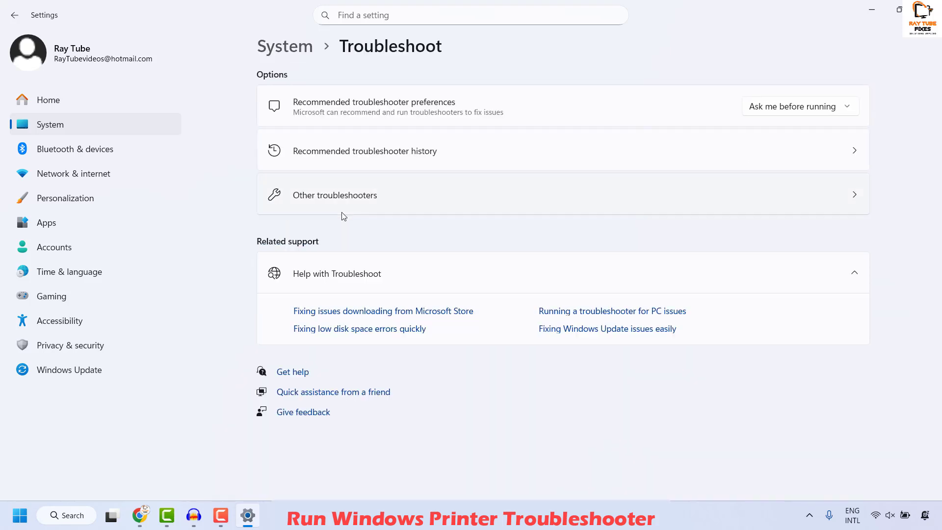
left_click(351, 204)
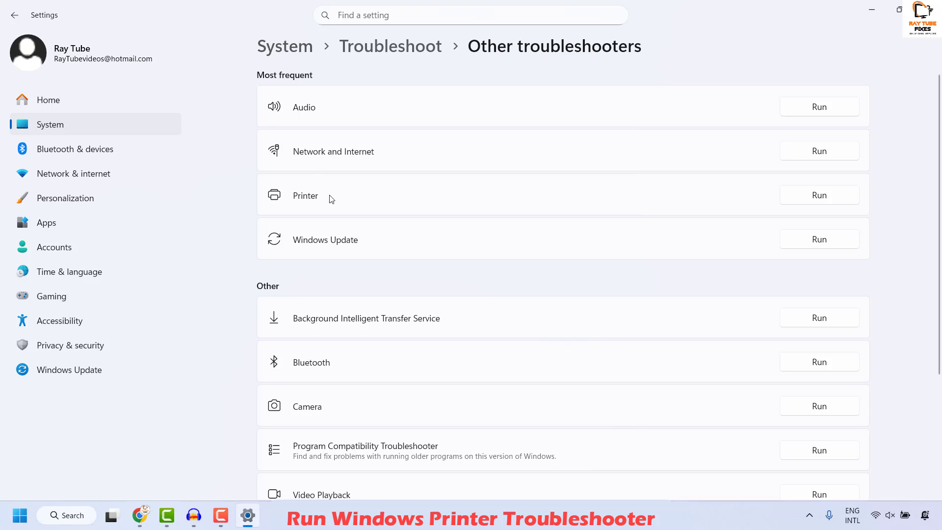
Run the Printer troubleshooter, then close its window and the Settings app.
scroll(331, 199, "down", 4)
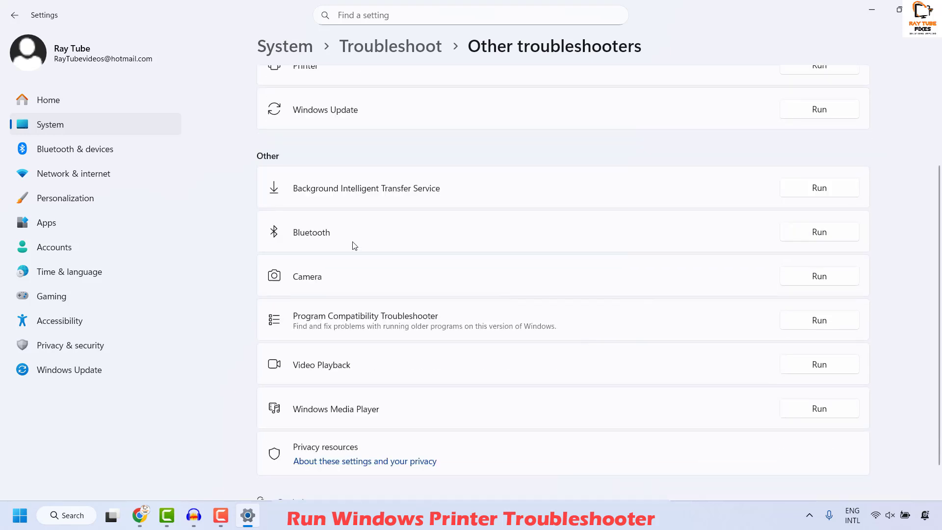
scroll(354, 245, "up", 3)
scroll(354, 246, "up", 1)
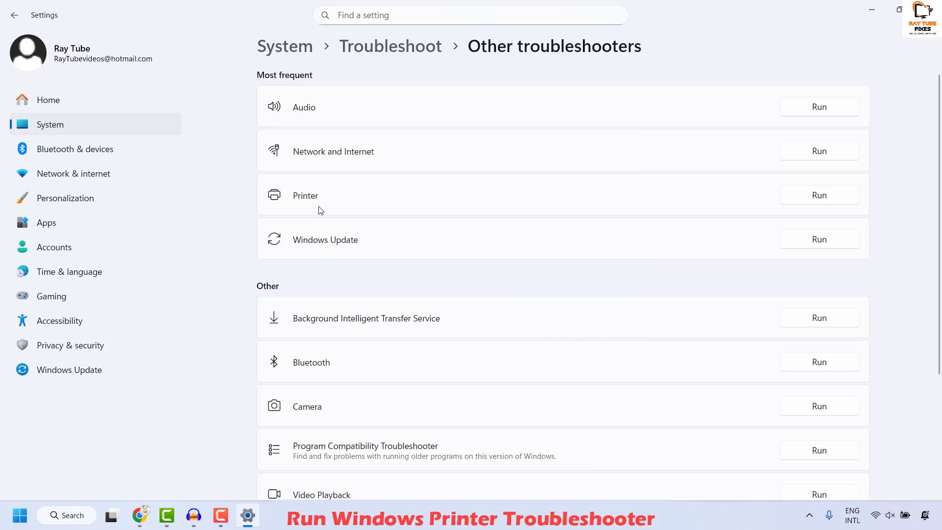
left_click(826, 196)
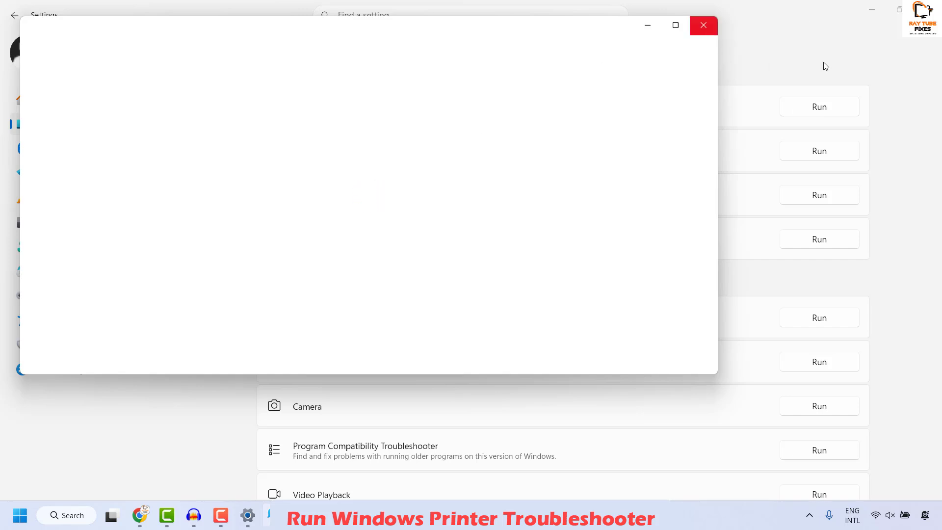
left_click(704, 25)
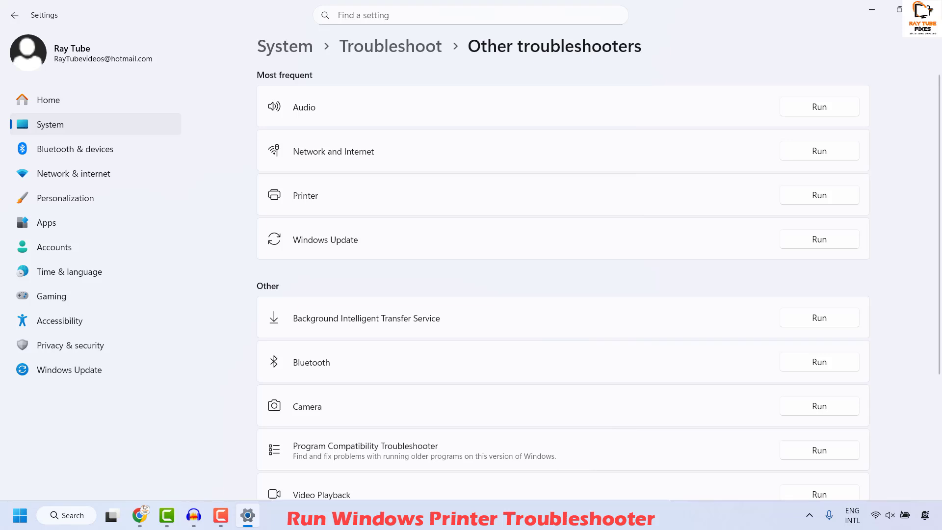
left_click(927, 9)
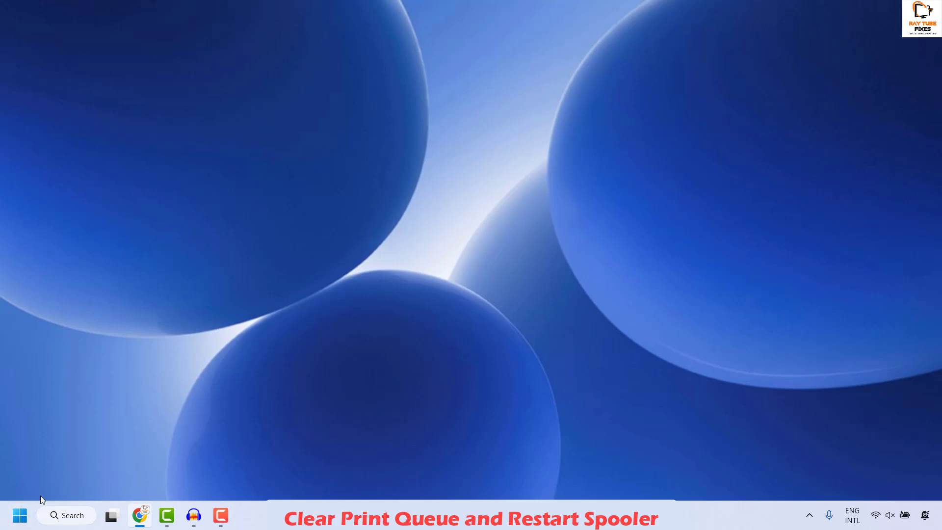
Open the Services console by running services.msc.
right_click(21, 522)
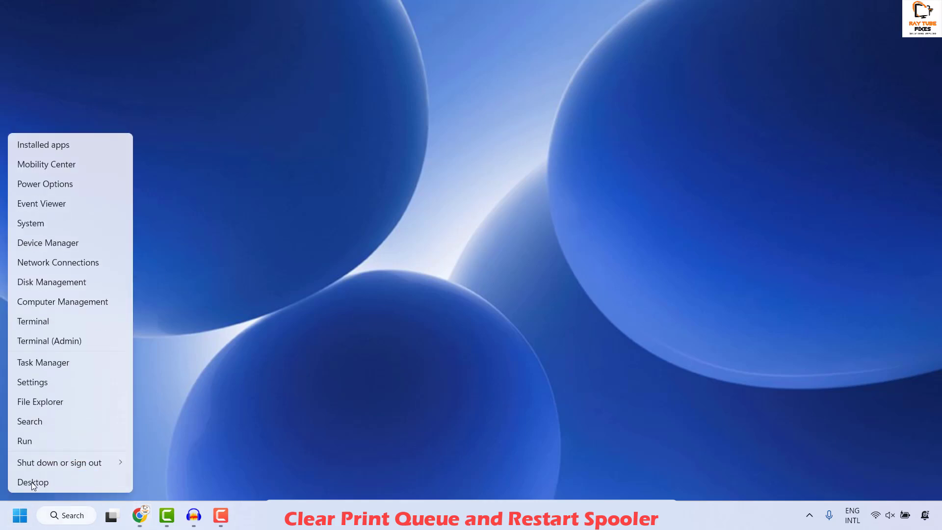
left_click(51, 444)
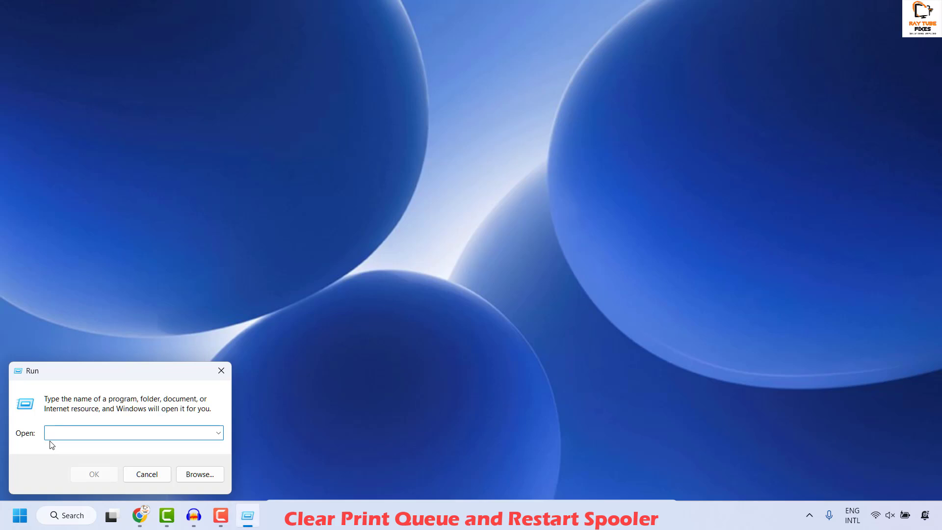
type("services.msc")
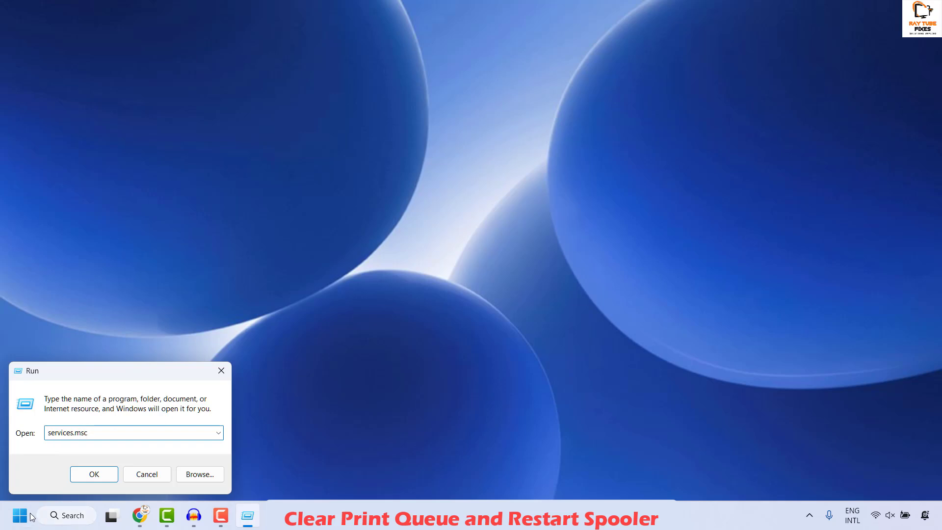
left_click(110, 471)
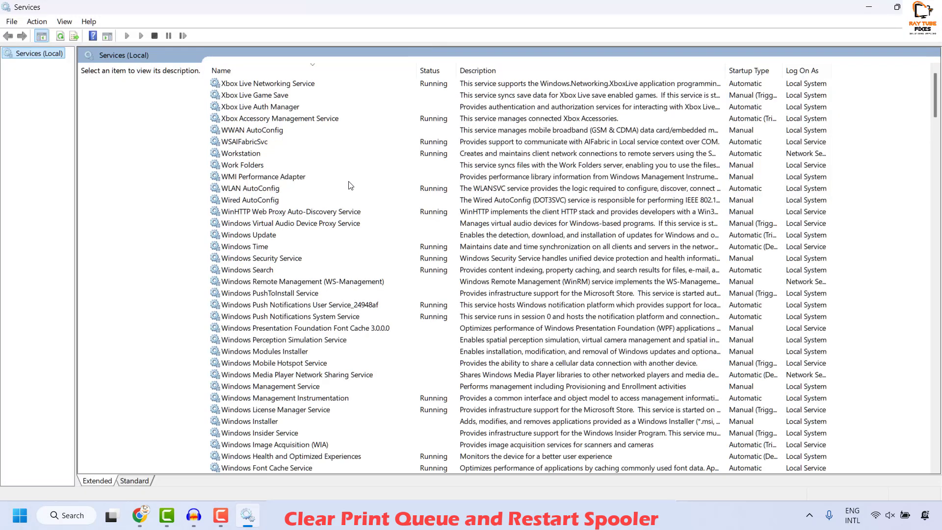
Find the Print Spooler service in the list and stop it.
left_click(262, 237)
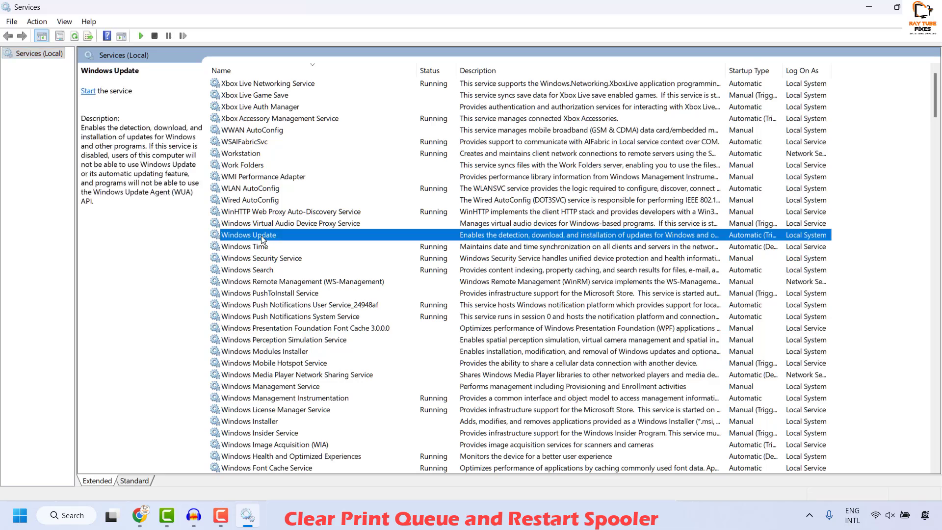
type("pri")
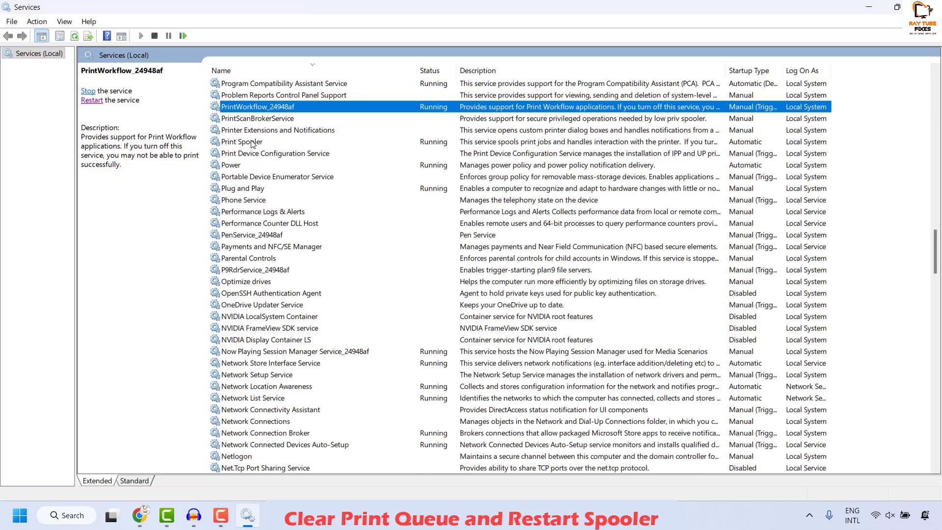
left_click(252, 142)
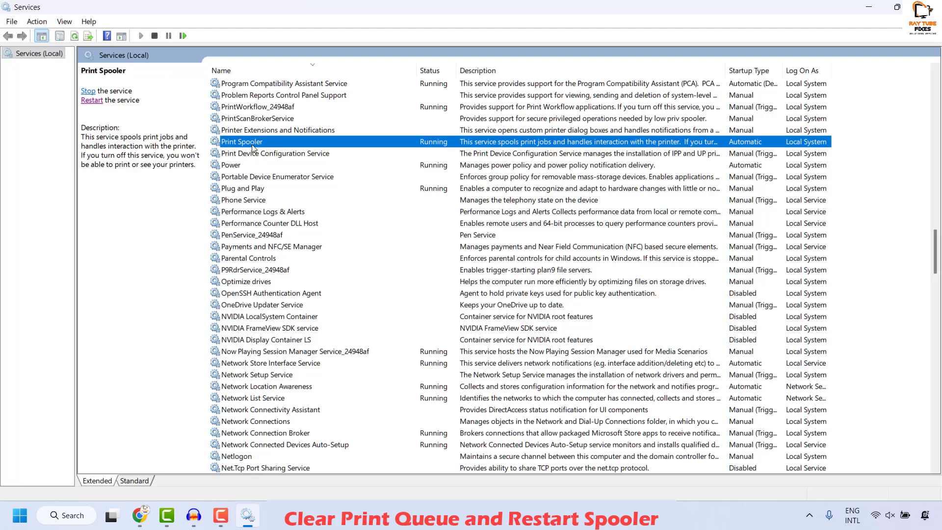
right_click(251, 142)
left_click(283, 168)
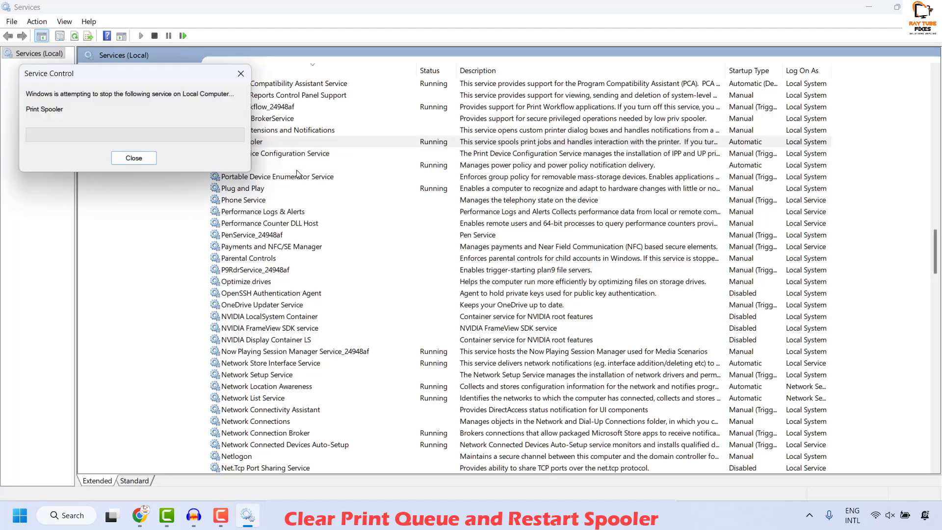
left_click(298, 201)
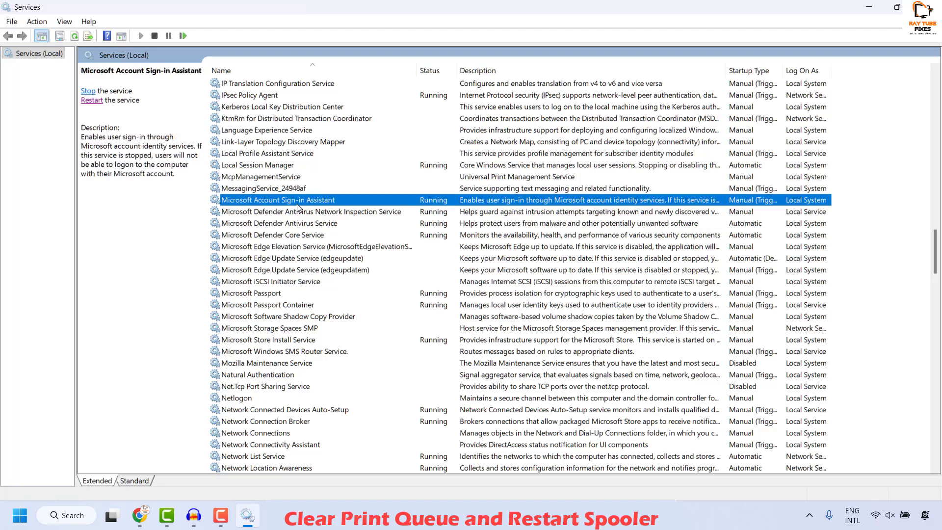
key("p")
key("r")
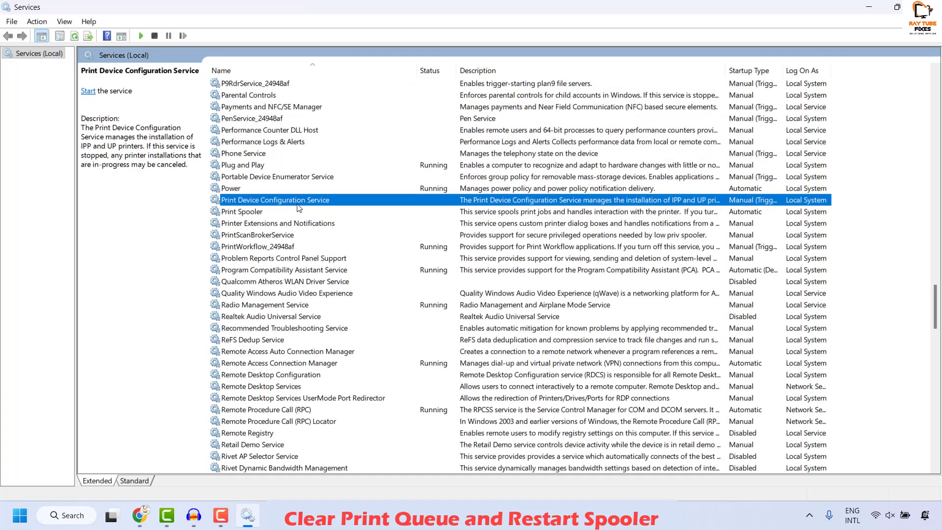
key("Down")
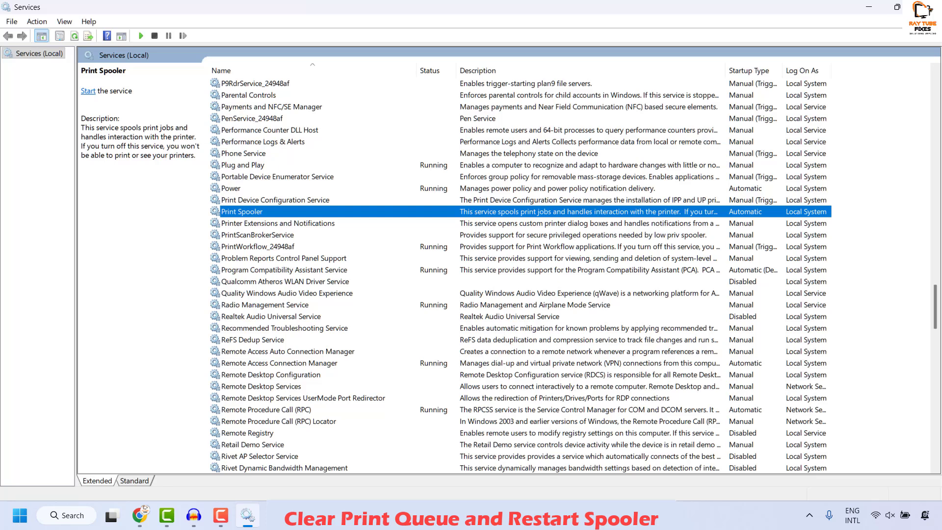
key("alt+Tab")
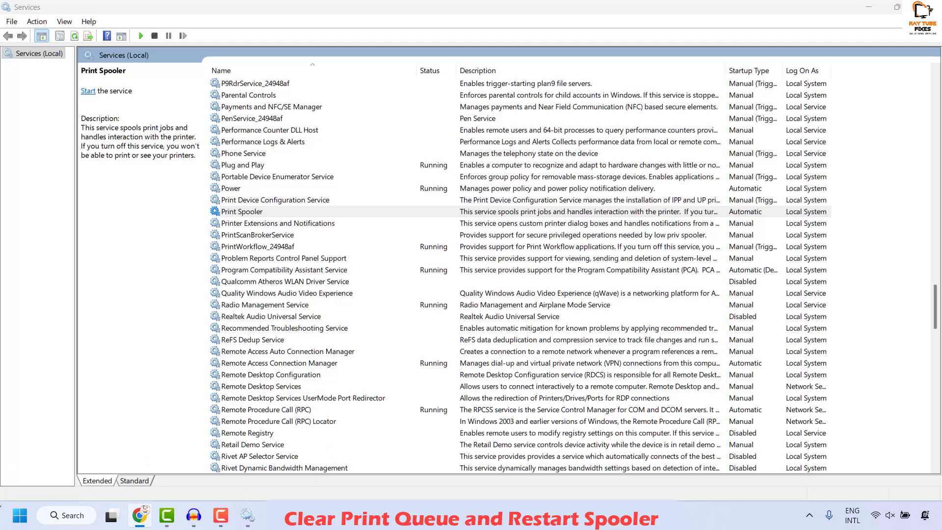
Open the folder C:\Windows\System32\spool\PRINTERS through the Run dialog to check for queued print jobs.
right_click(19, 516)
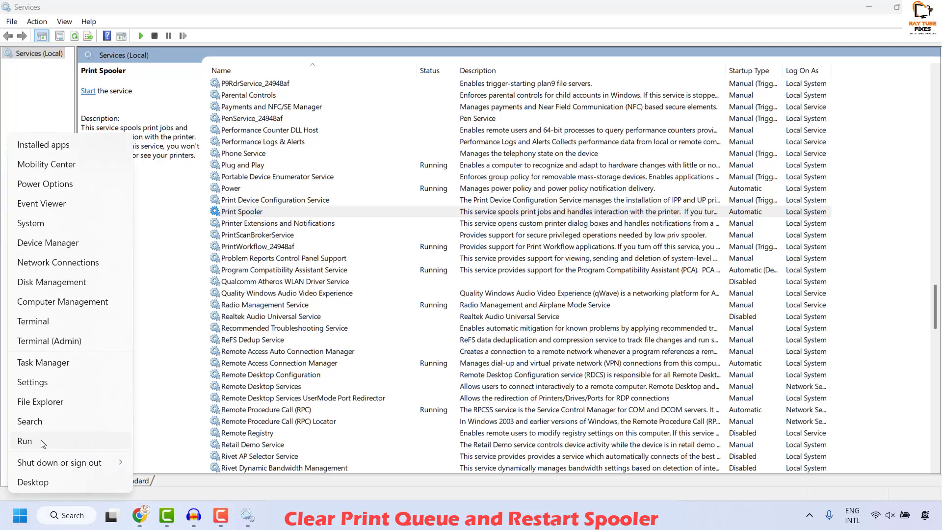
left_click(42, 442)
type("C:\\Windows\\System32\\spool\\PRINTERS")
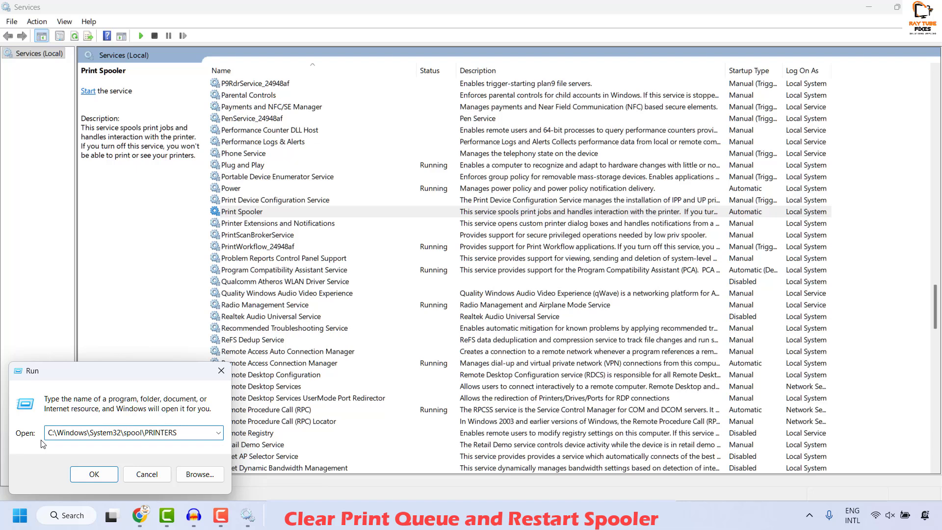
key("Return")
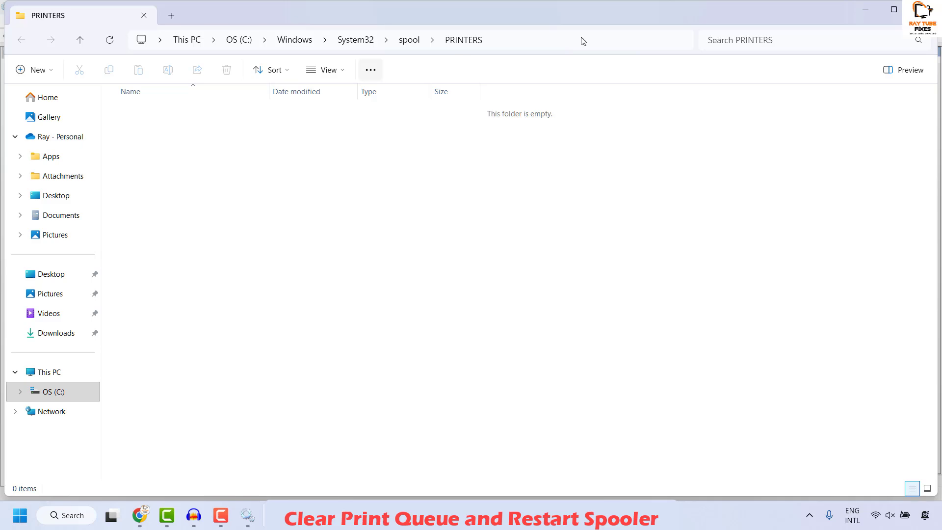
Return to Services, start the Print Spooler service again and restart it.
key("alt+Tab")
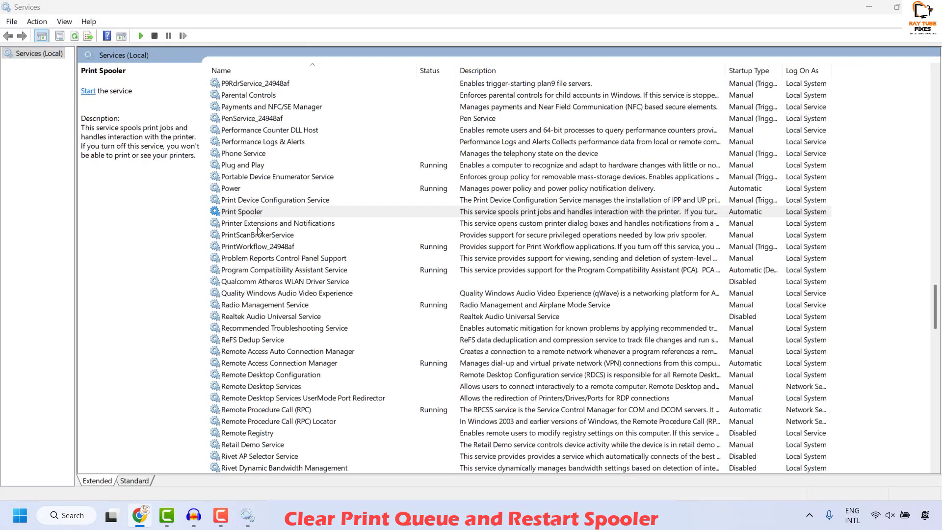
left_click(248, 203)
left_click(247, 212)
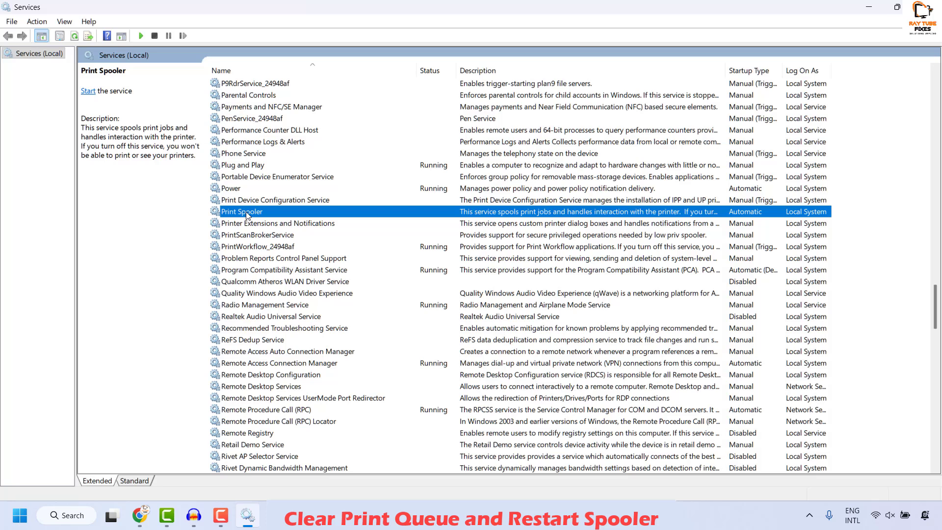
right_click(247, 215)
left_click(290, 219)
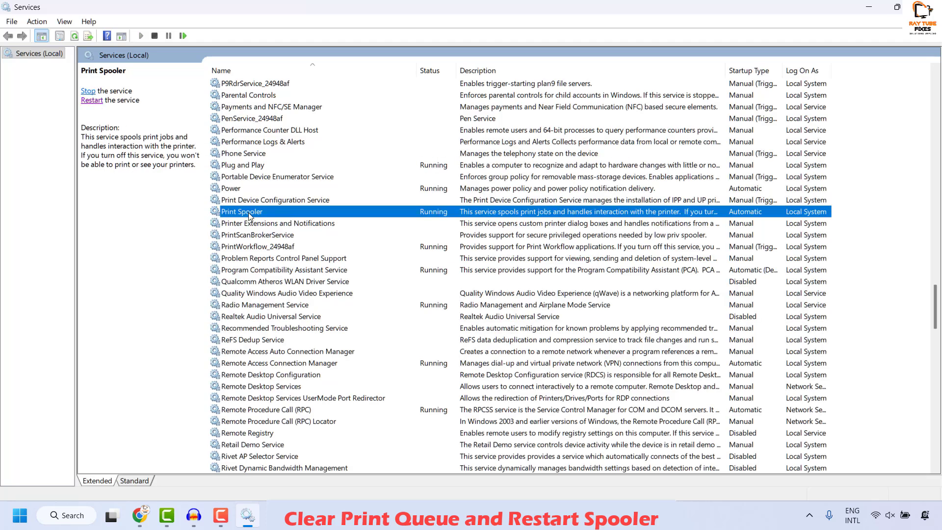
left_click(93, 101)
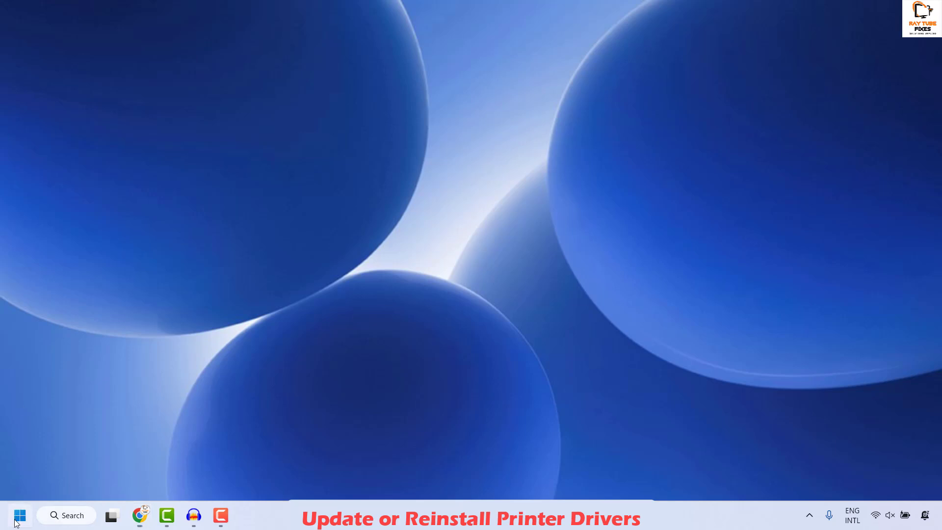
Open Device Manager and expand the Print queues category.
right_click(17, 522)
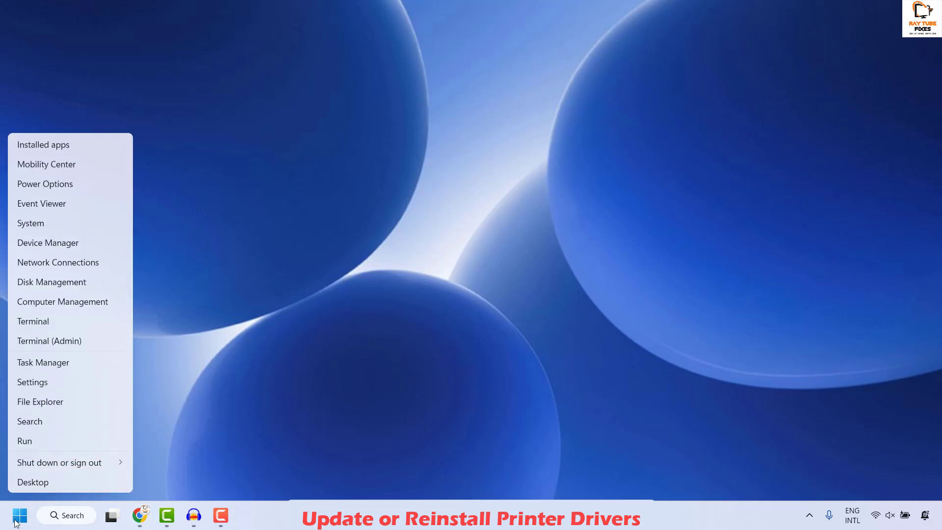
left_click(42, 243)
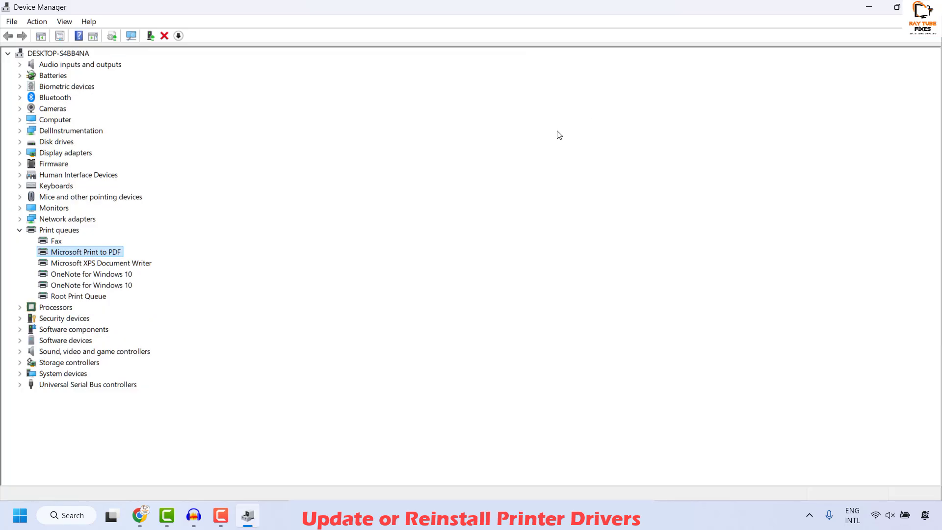
left_click(20, 229)
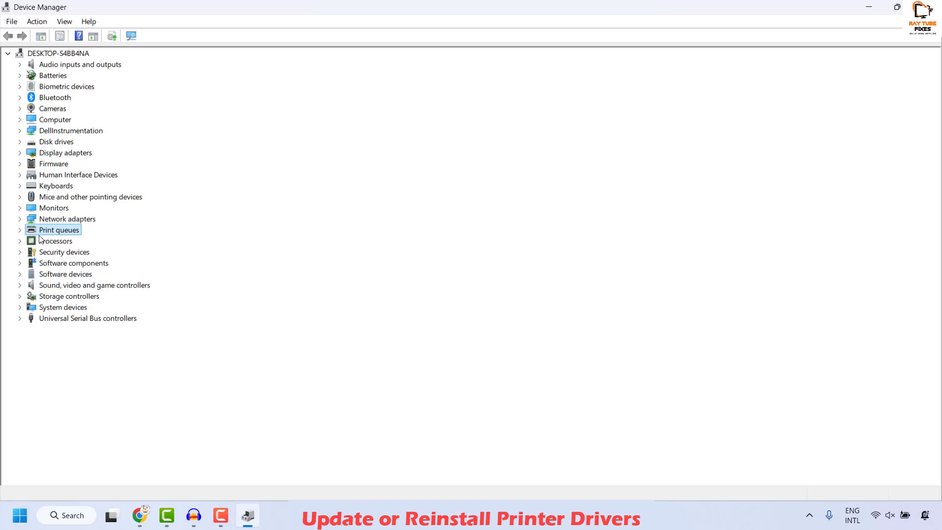
key("Right")
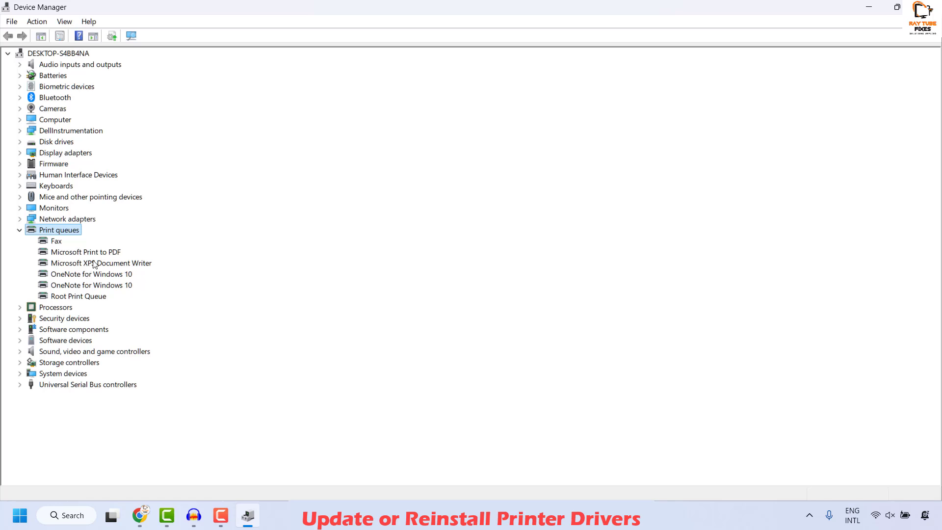
Uninstall the Microsoft XPS Document Writer device from the Print queues list.
right_click(94, 264)
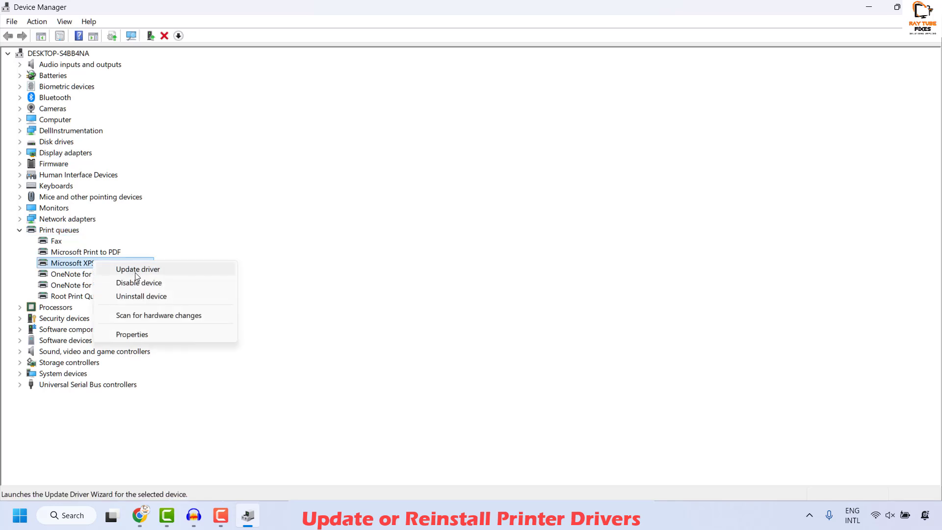
left_click(139, 297)
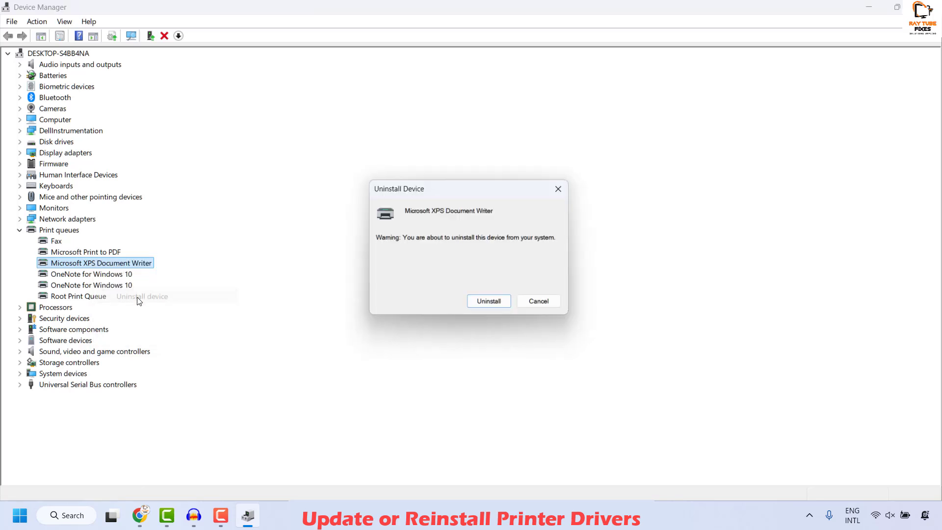
left_click(491, 304)
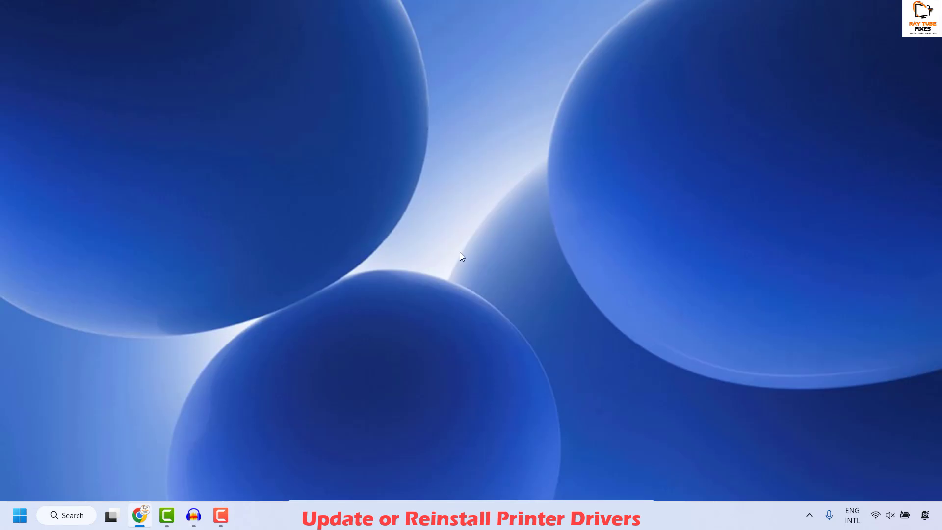
key("XF86AudioLowerVolume")
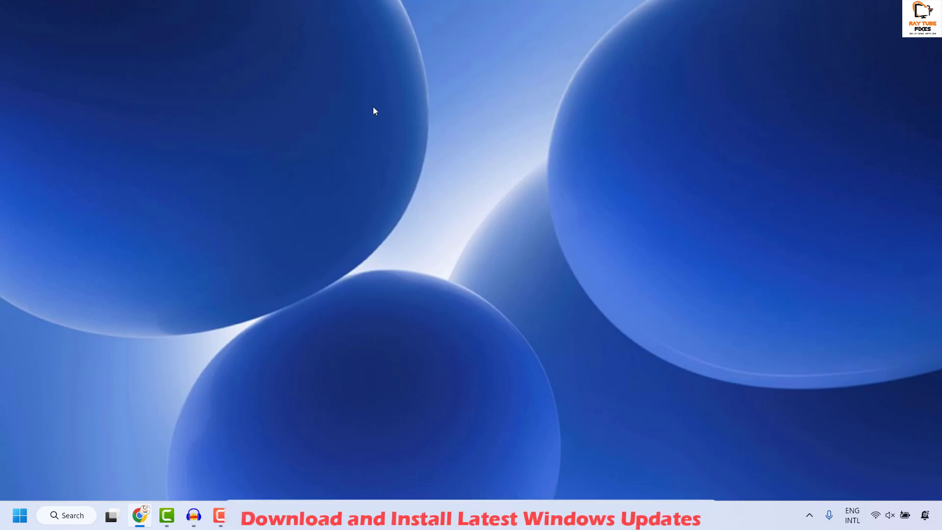
Open Settings, go to Windows Update and check for updates.
right_click(18, 519)
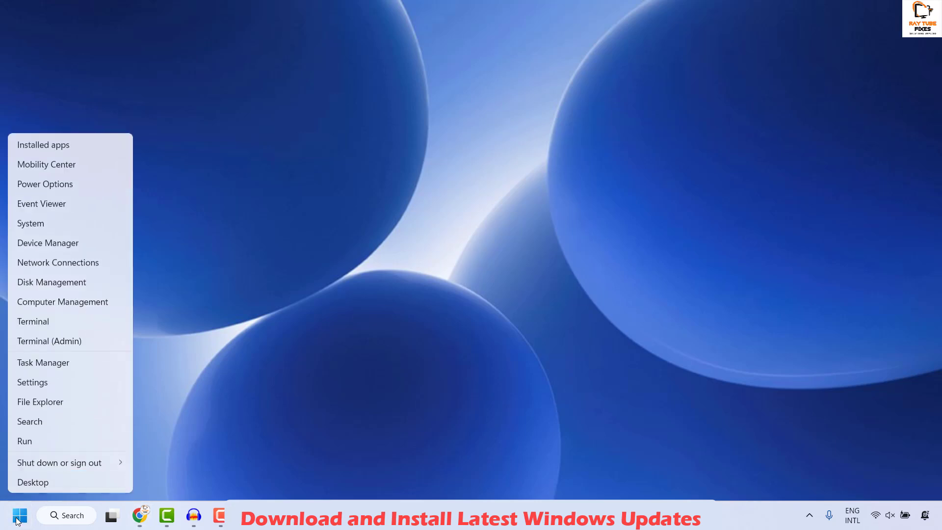
left_click(48, 382)
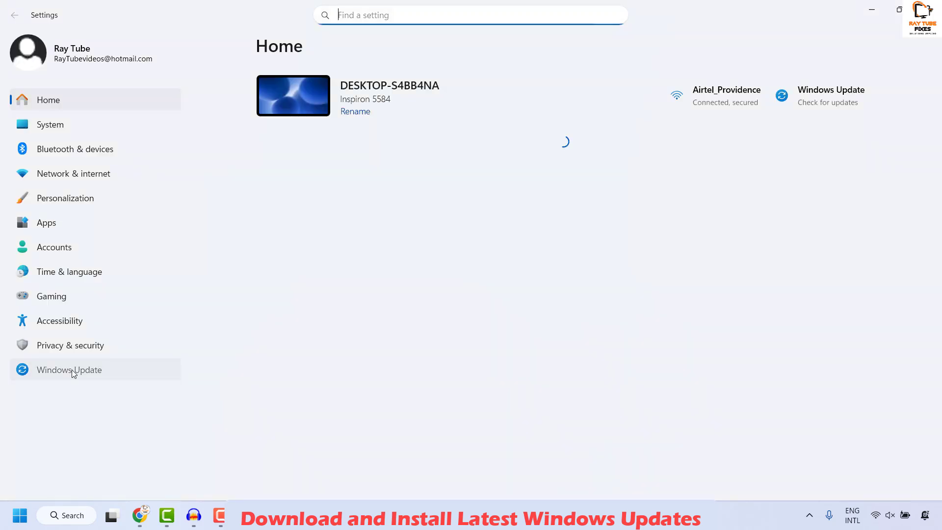
left_click(73, 372)
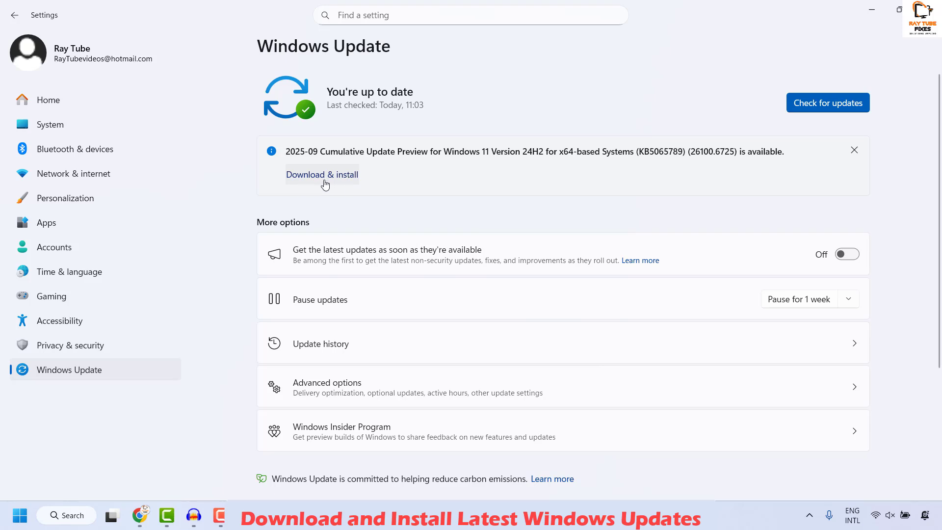
left_click(830, 105)
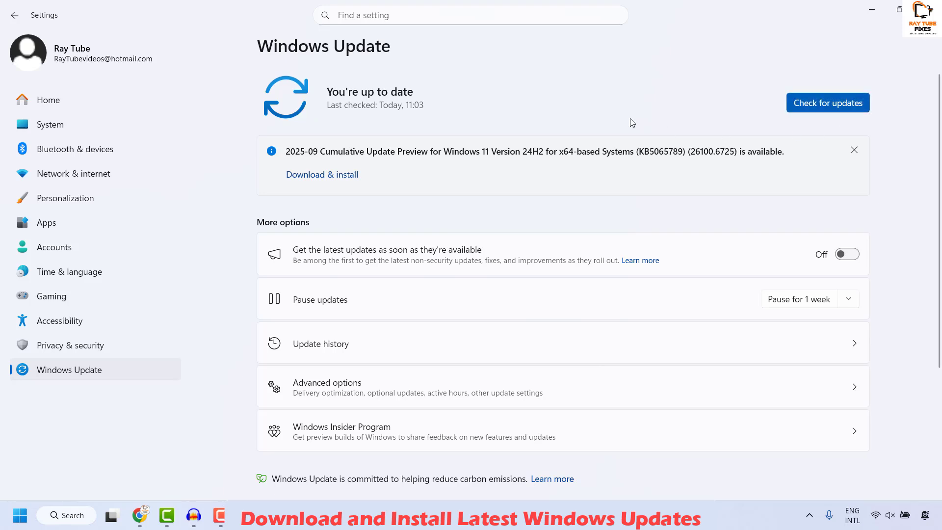